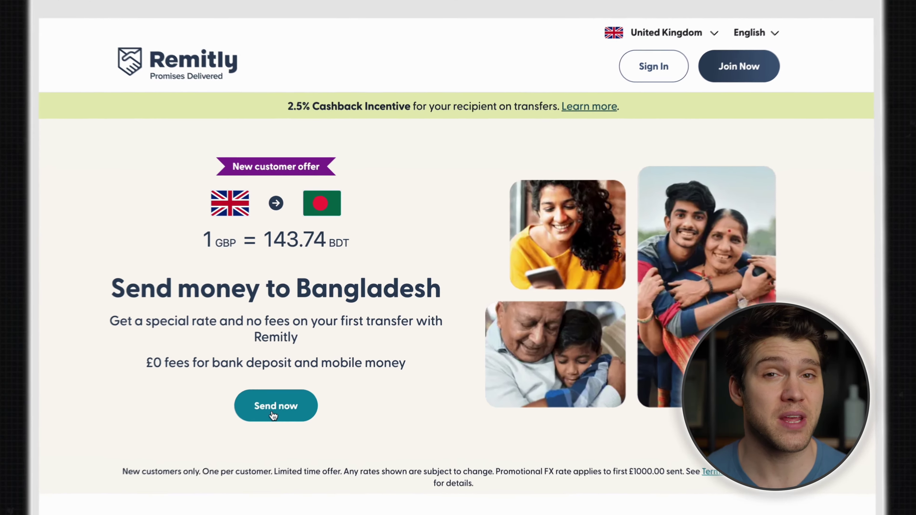
Step: Start a transfer to Bangladesh and sign up with an email and password, opting out of promotions
{"action": "left_click", "coordinate": [305, 386]}
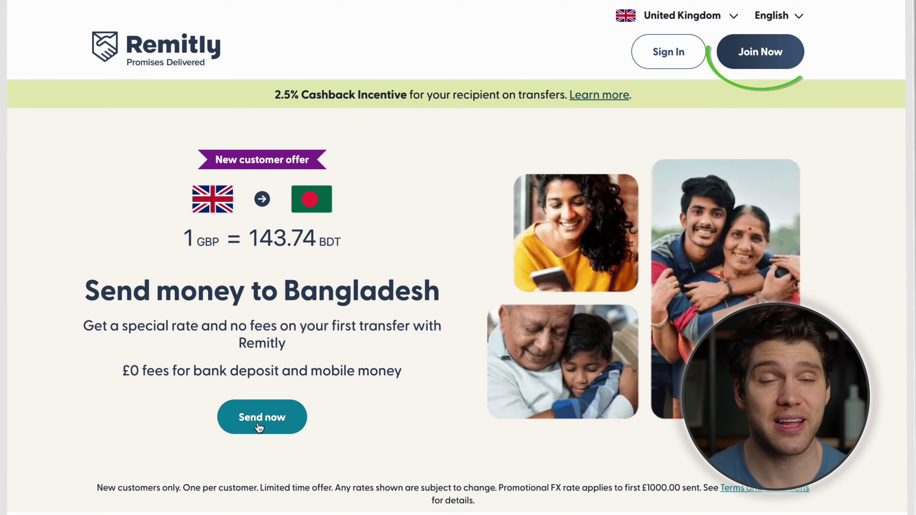
{"action": "left_click", "coordinate": [259, 425]}
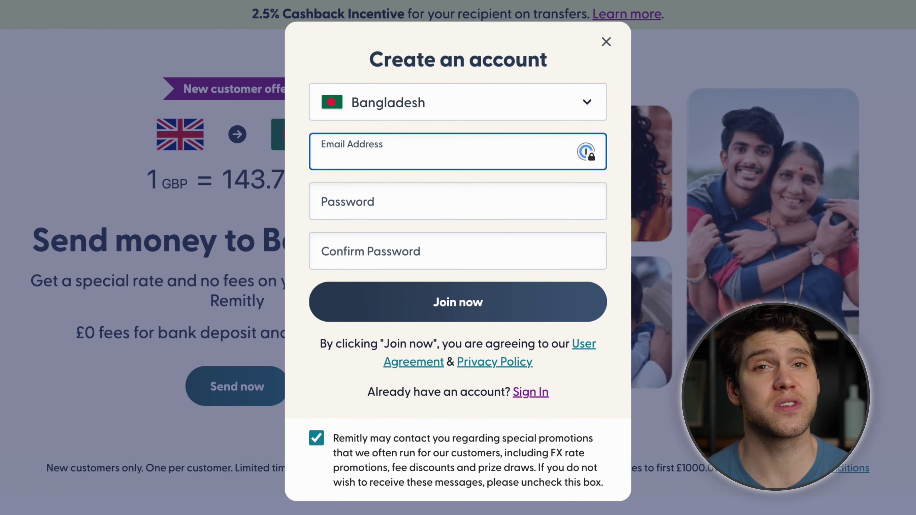
{"action": "left_click", "coordinate": [396, 205]}
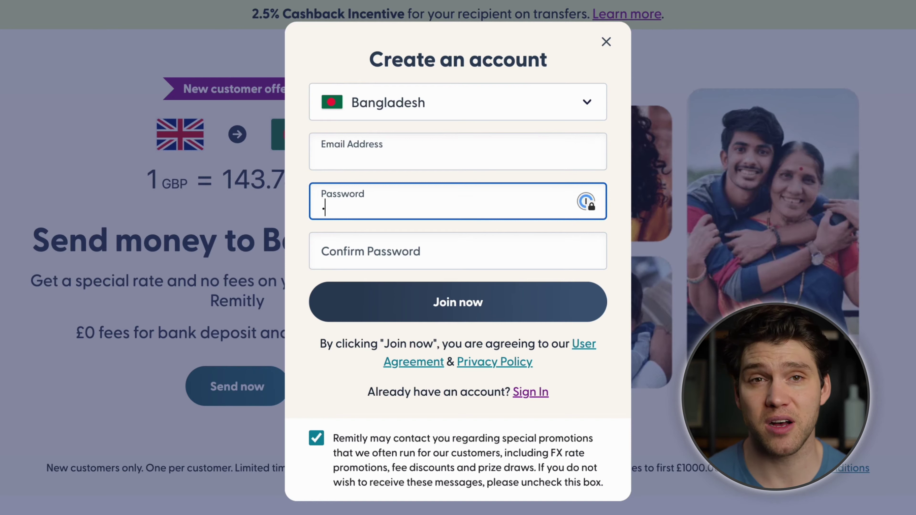
{"action": "key", "text": "Tab"}
{"action": "type", "text": "*******"}
{"action": "left_click", "coordinate": [316, 438]}
{"action": "left_click", "coordinate": [386, 317]}
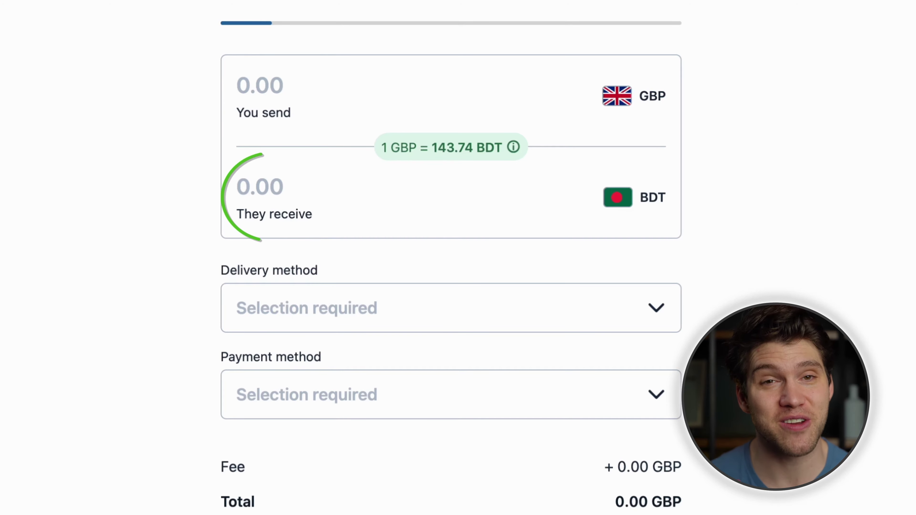
Step: Enter 125000 BDT as the amount the recipient receives
{"action": "left_click", "coordinate": [280, 186]}
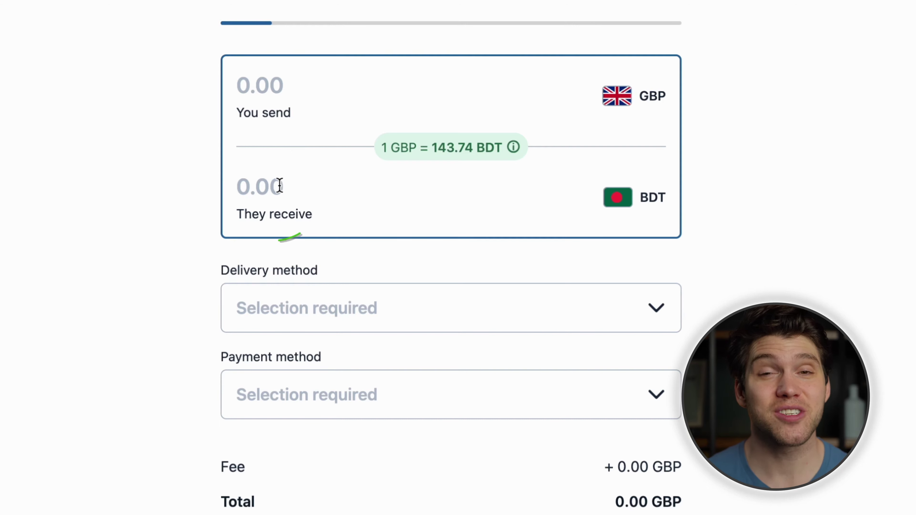
{"action": "type", "text": "12"}
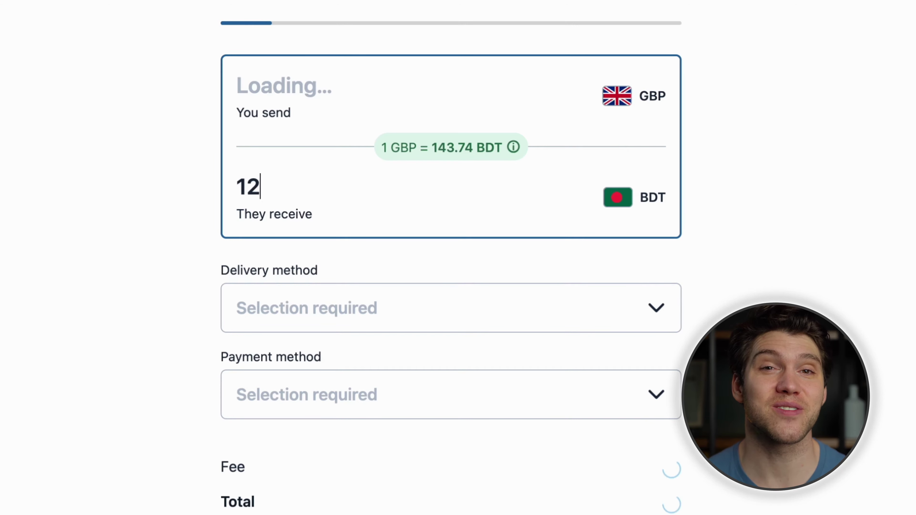
{"action": "type", "text": "5000"}
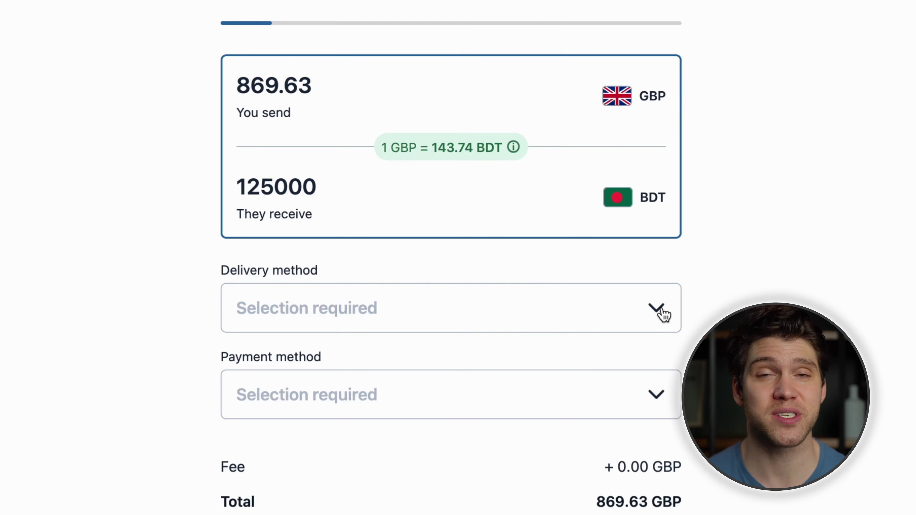
Step: Select Mobile Money as the delivery method and Debit Card as the payment method
{"action": "left_click", "coordinate": [662, 313]}
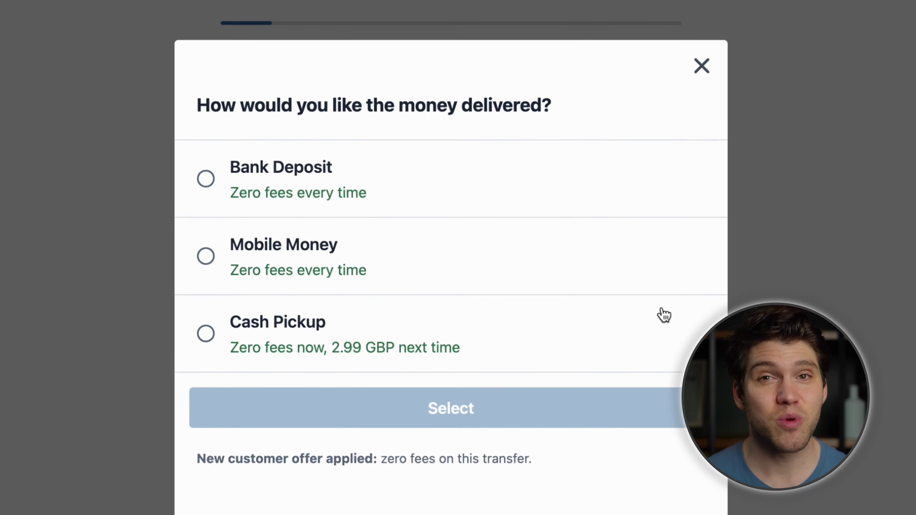
{"action": "left_click", "coordinate": [317, 241]}
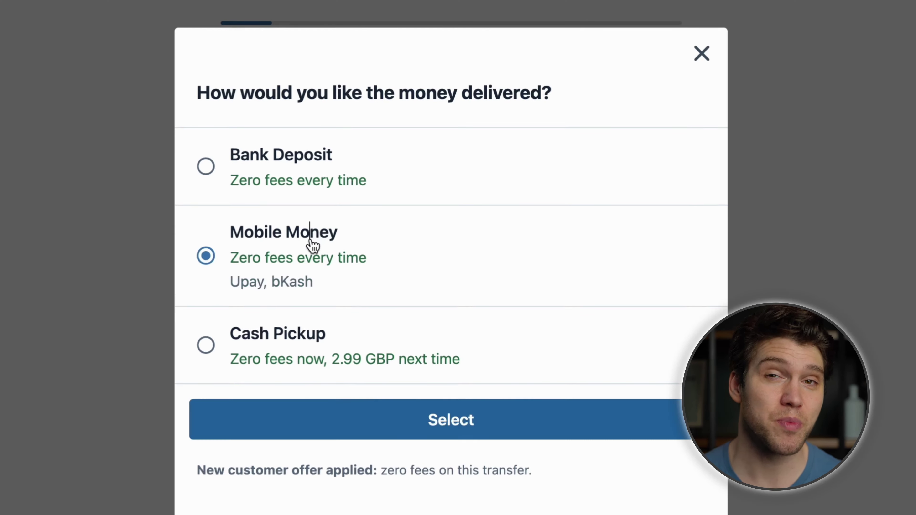
{"action": "left_click", "coordinate": [424, 419]}
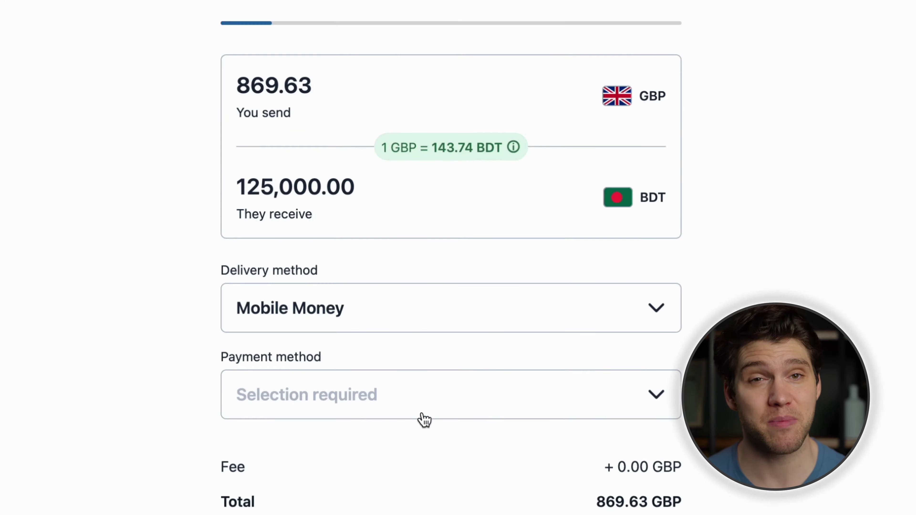
{"action": "left_click", "coordinate": [658, 401]}
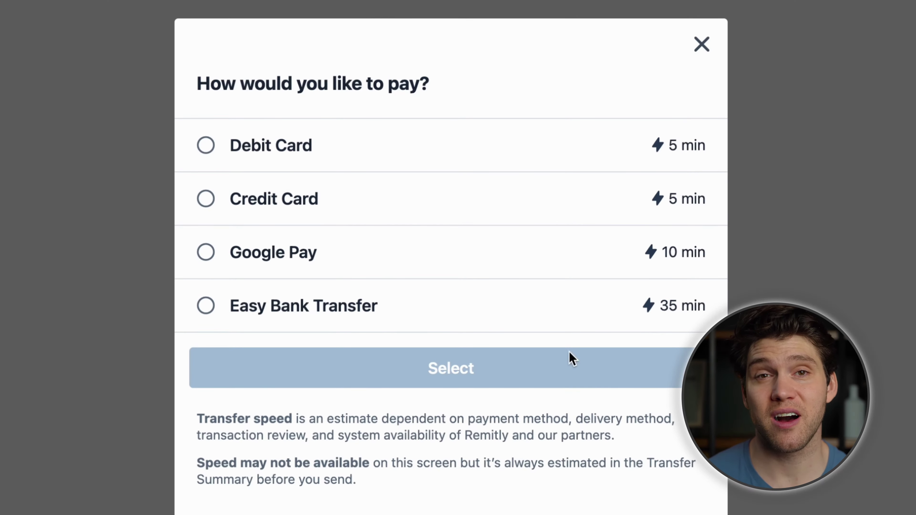
{"action": "left_click", "coordinate": [208, 151]}
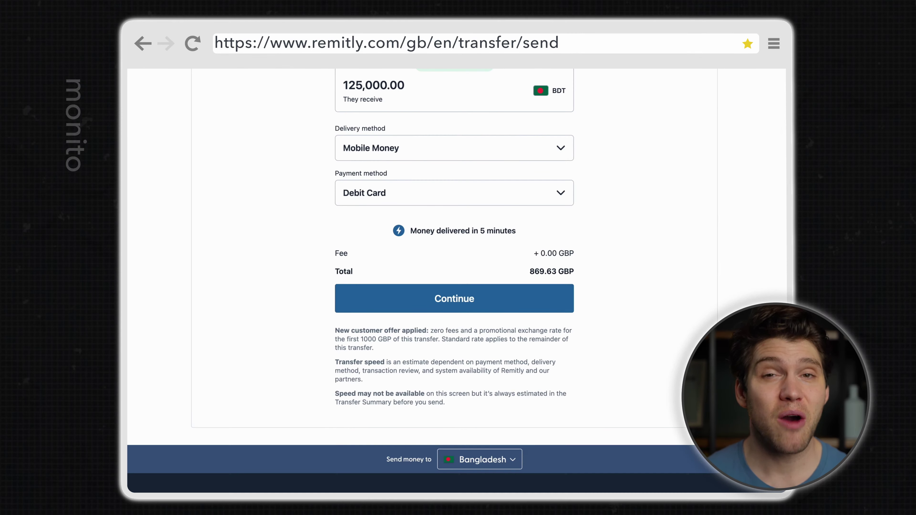
Step: Choose the bKash wallet and enter the recipient's first and last name
{"action": "left_click", "coordinate": [523, 298]}
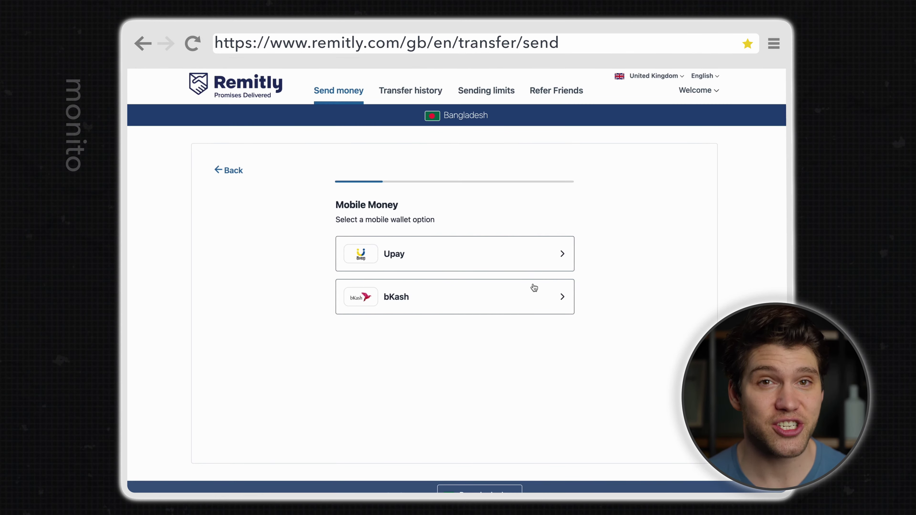
{"action": "left_click", "coordinate": [528, 291]}
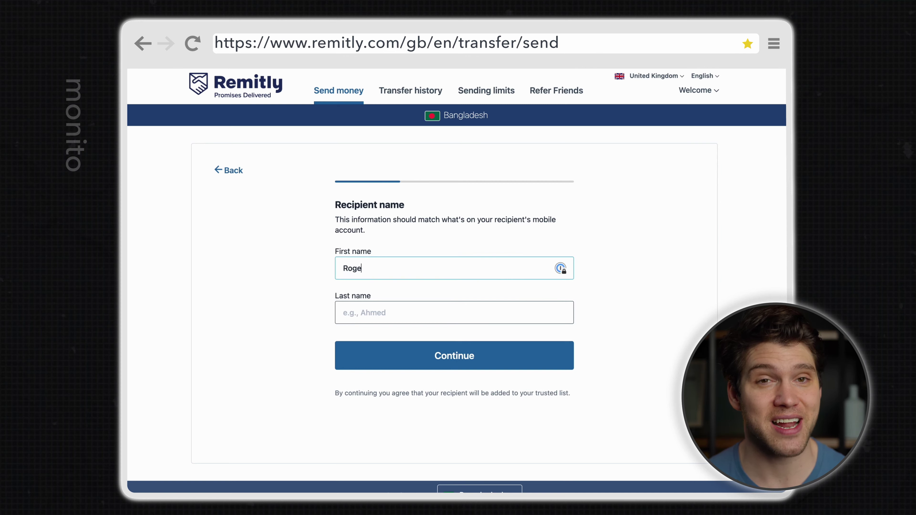
{"action": "key", "text": "Tab"}
{"action": "left_click", "coordinate": [512, 352]}
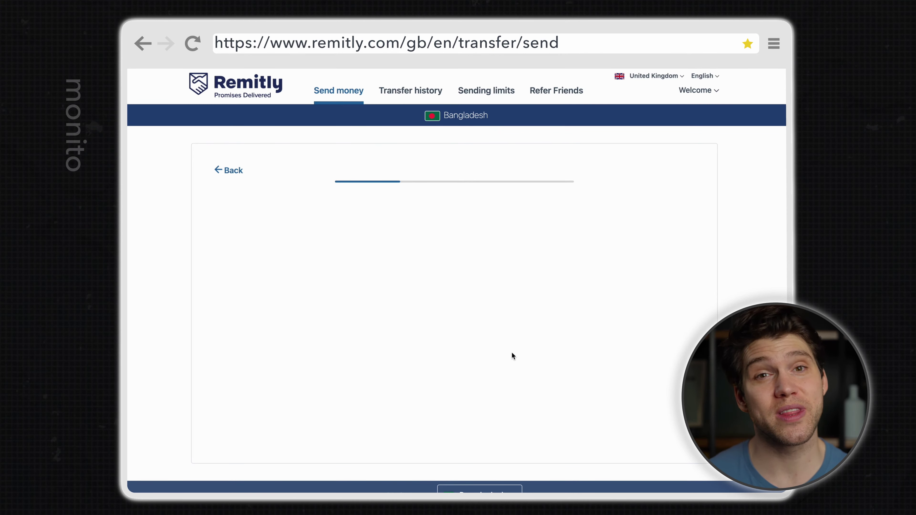
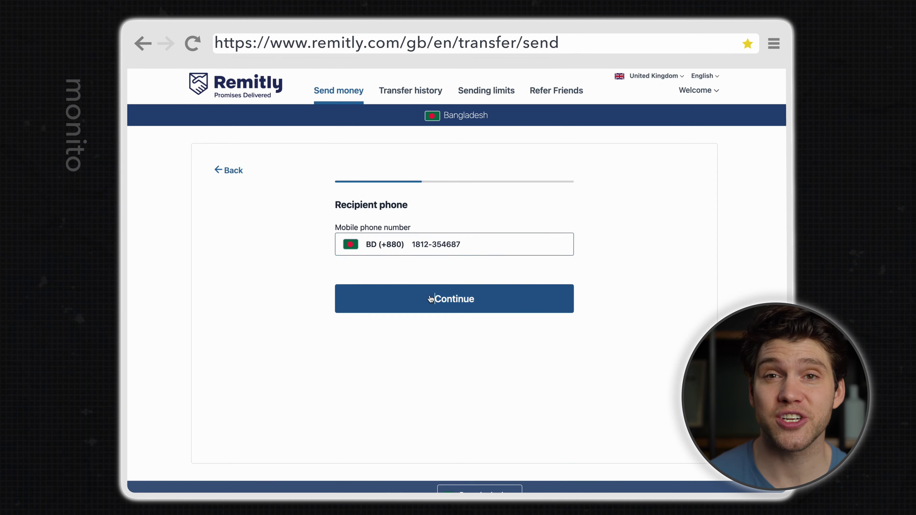
Step: Enter the recipient's mobile number and request an SMS notification for them
{"action": "left_click", "coordinate": [427, 298]}
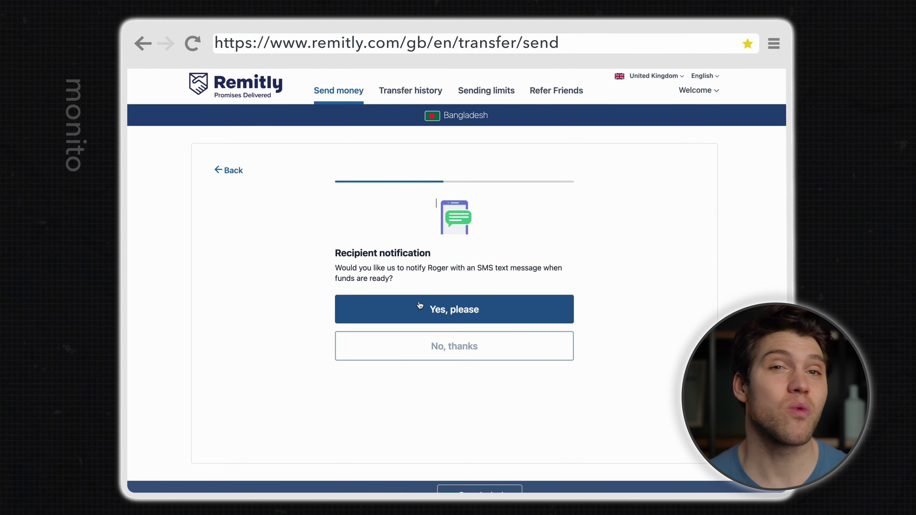
{"action": "left_click", "coordinate": [426, 320]}
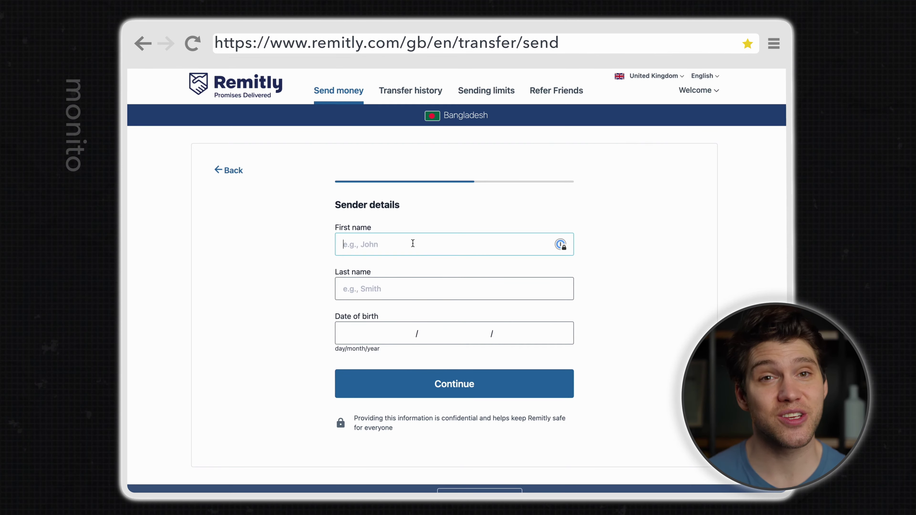
Step: Enter the sender's first and last name and confirm they match the ID
{"action": "key", "text": "Tab"}
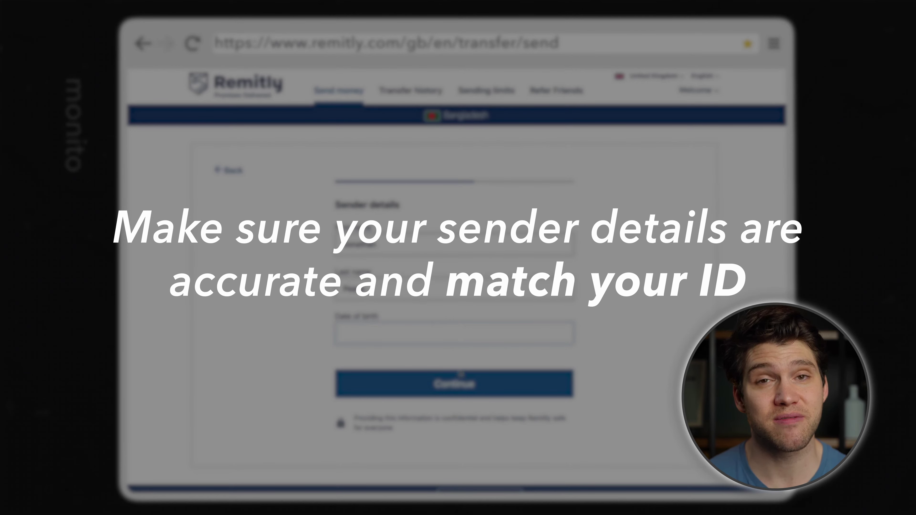
{"action": "left_click", "coordinate": [466, 386]}
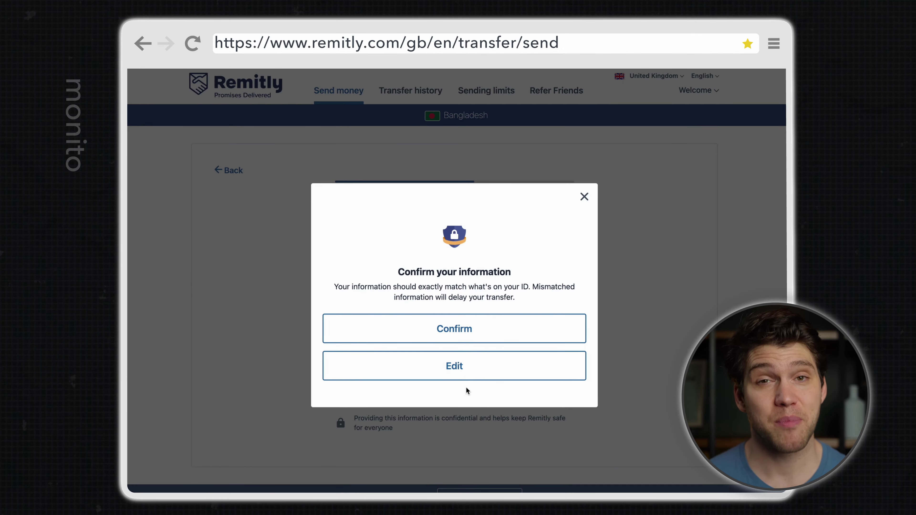
{"action": "left_click", "coordinate": [465, 329]}
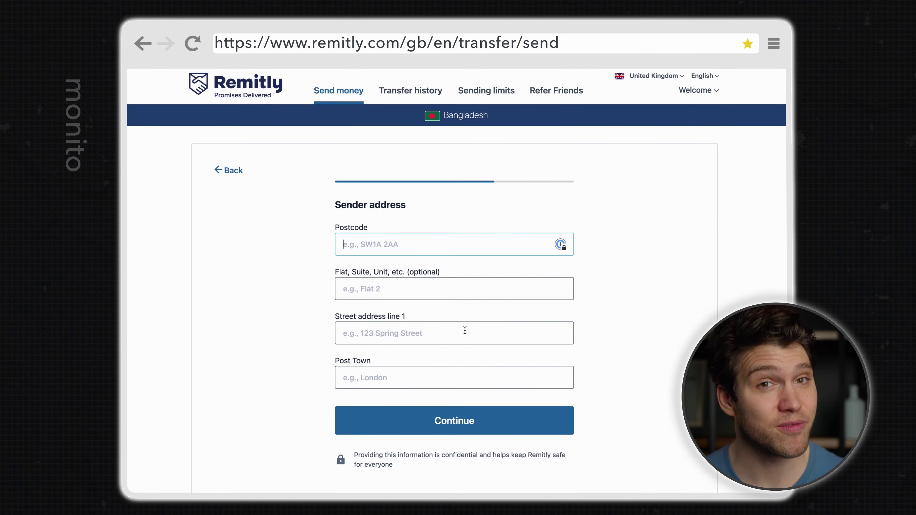
Step: Fill in the sender's UK home address: postcode, street address and post town
{"action": "type", "text": "SW11PT"}
{"action": "key", "text": "Tab"}
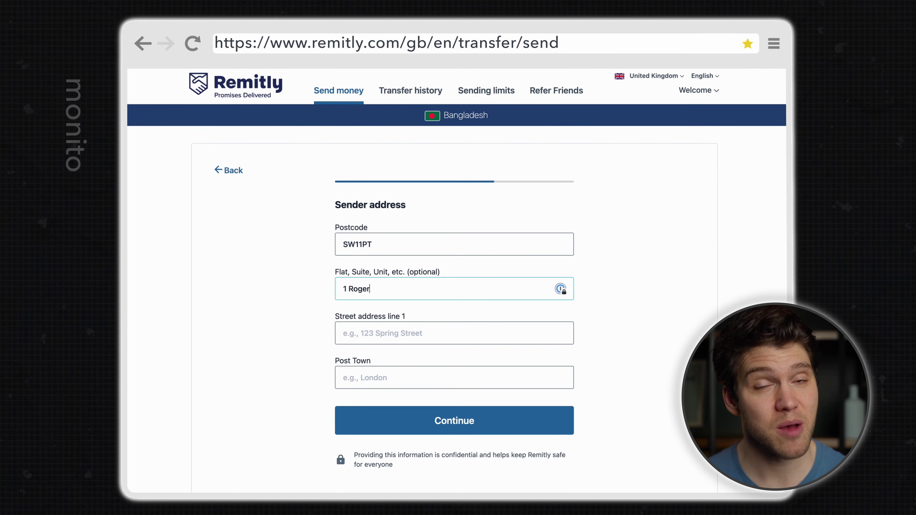
{"action": "key", "text": "Tab"}
{"action": "type", "text": "London"}
{"action": "key", "text": "Tab"}
{"action": "type", "text": "SW11PT"}
{"action": "left_click", "coordinate": [496, 415]}
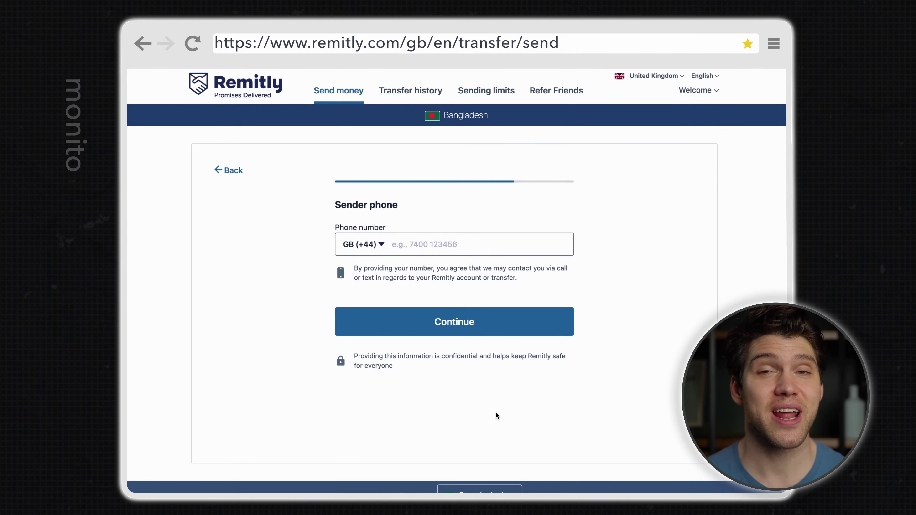
Step: Enter and submit the sender's phone number
{"action": "left_click", "coordinate": [455, 247]}
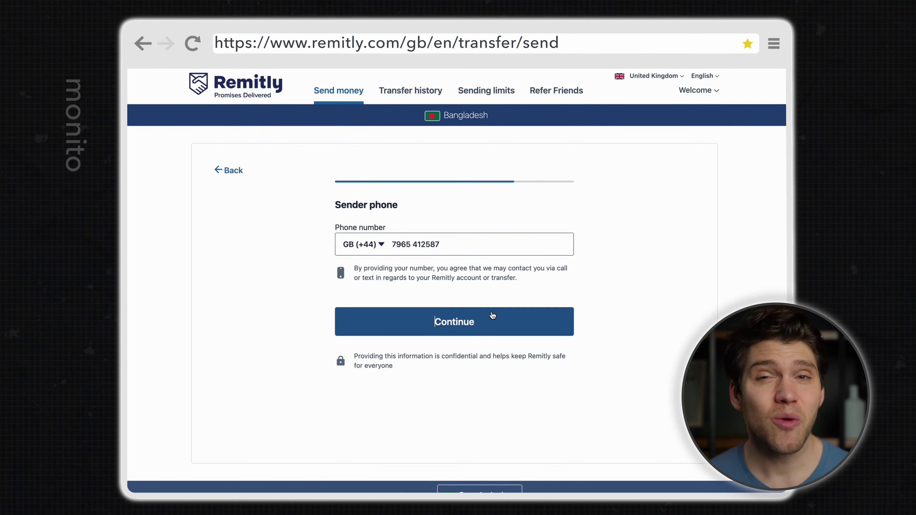
{"action": "left_click", "coordinate": [492, 317]}
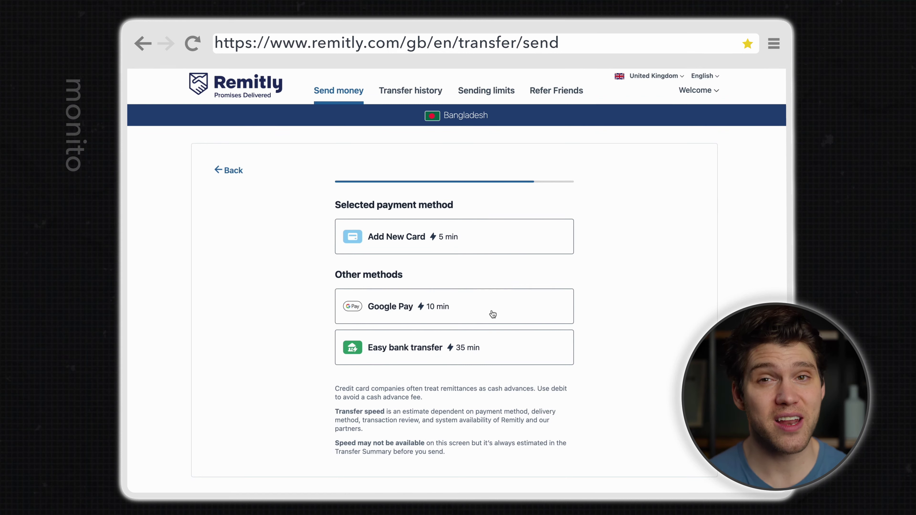
Step: Add a new card with its number, expiry 12/28 and security code
{"action": "left_click", "coordinate": [458, 247]}
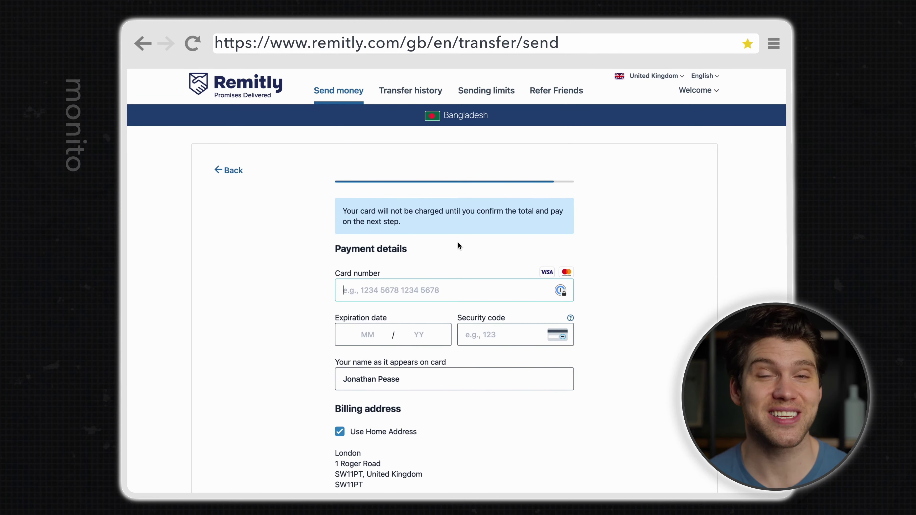
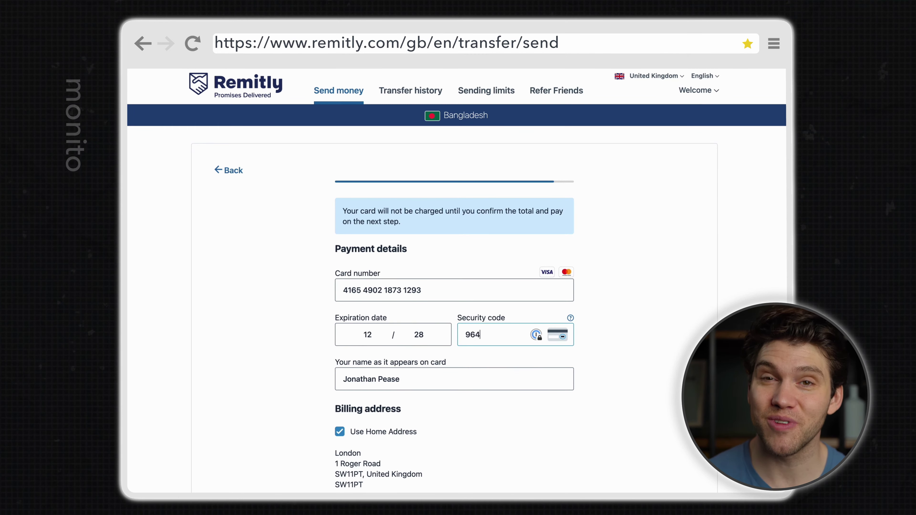
{"action": "scroll", "coordinate": [528, 440], "scroll_direction": "down", "scroll_amount": 3}
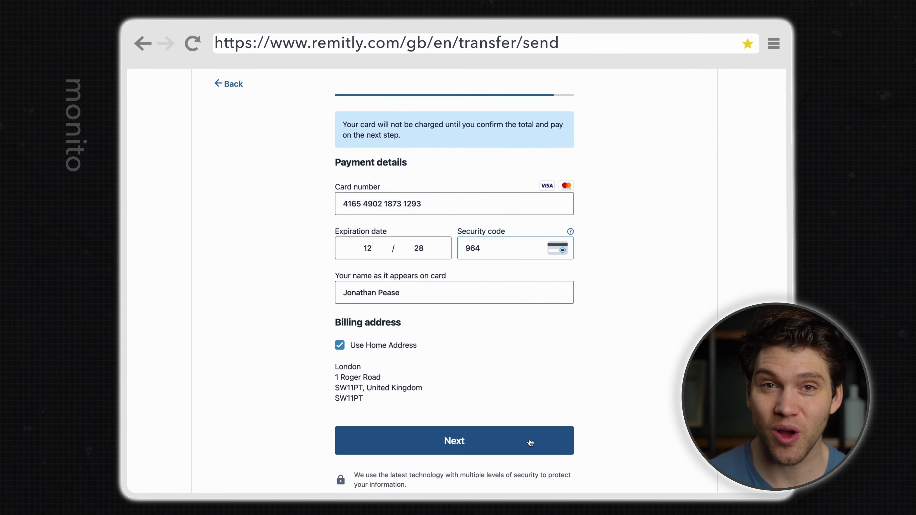
{"action": "left_click", "coordinate": [528, 439]}
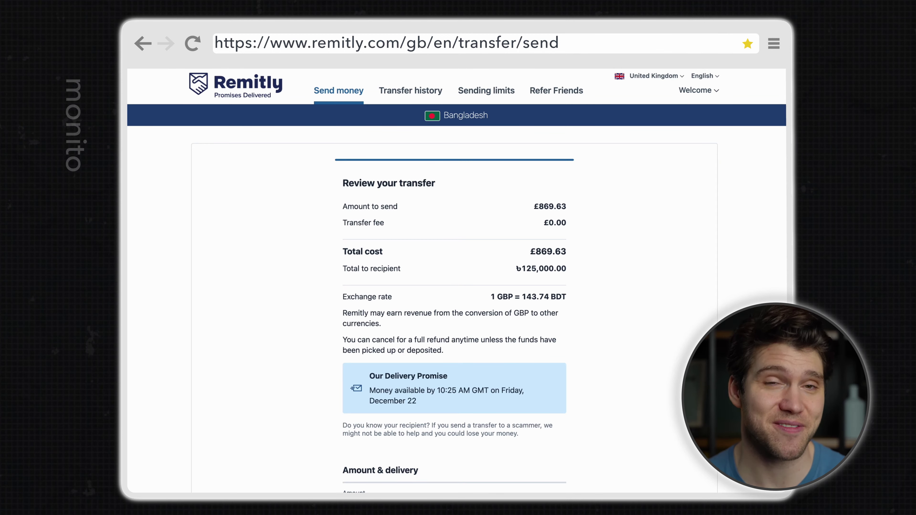
Step: Scroll through the review of the £869.63 to ৳125,000.00 bKash transfer
{"action": "scroll", "coordinate": [454, 289], "scroll_direction": "down", "scroll_amount": 5}
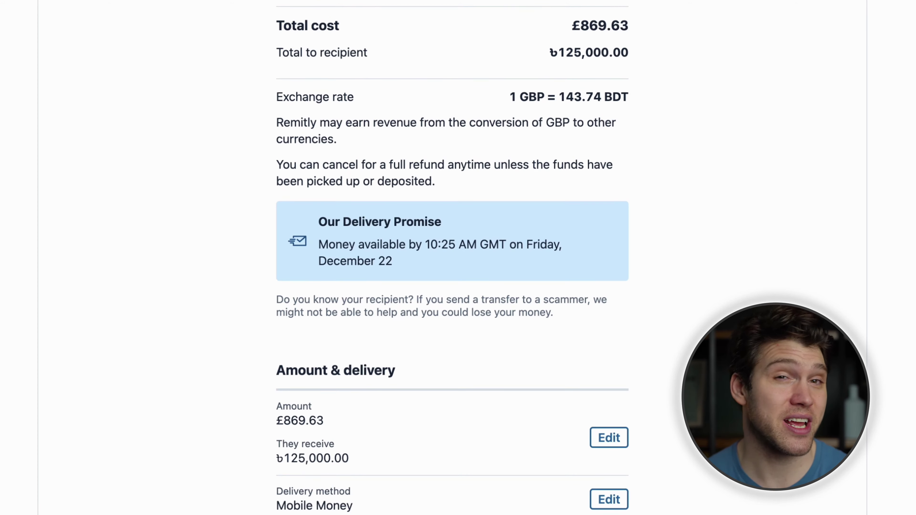
{"action": "scroll", "coordinate": [454, 288], "scroll_direction": "down", "scroll_amount": 5}
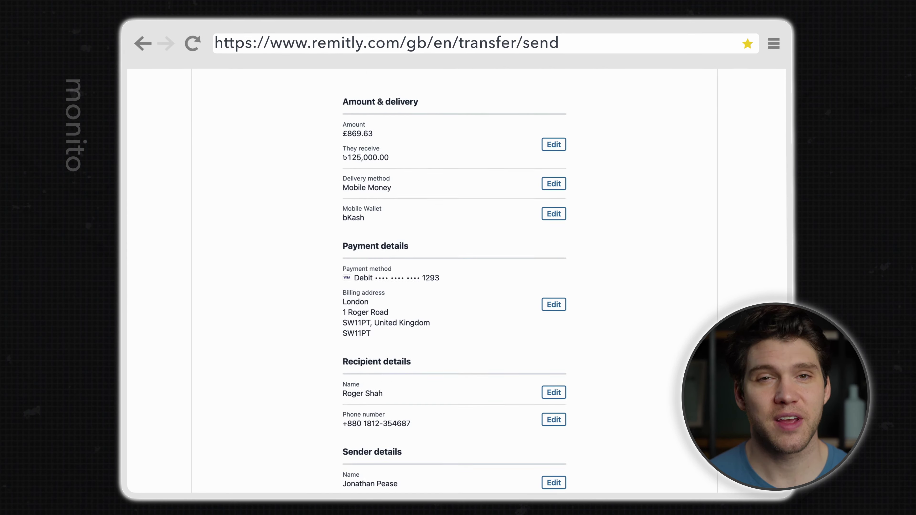
{"action": "scroll", "coordinate": [455, 288], "scroll_direction": "down", "scroll_amount": 10}
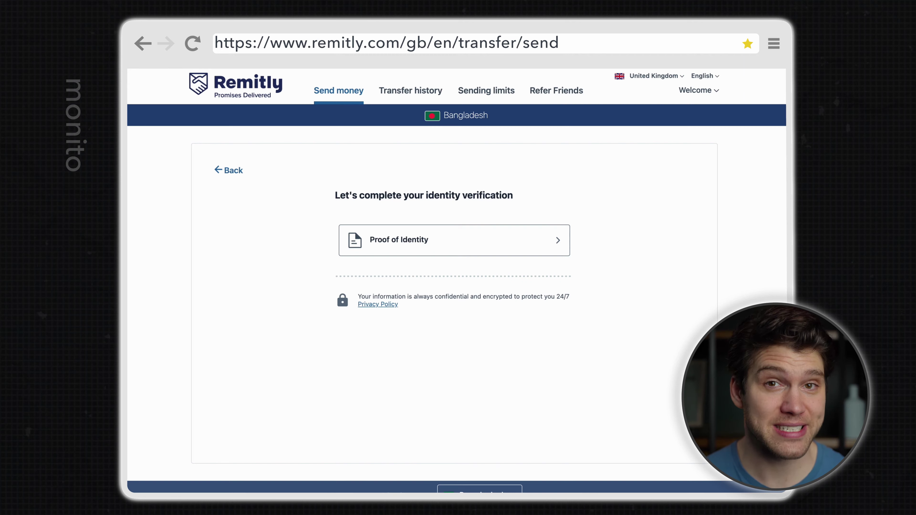
Step: Verify identity with a passport via a secure phone link and submit the verification
{"action": "left_click", "coordinate": [425, 239]}
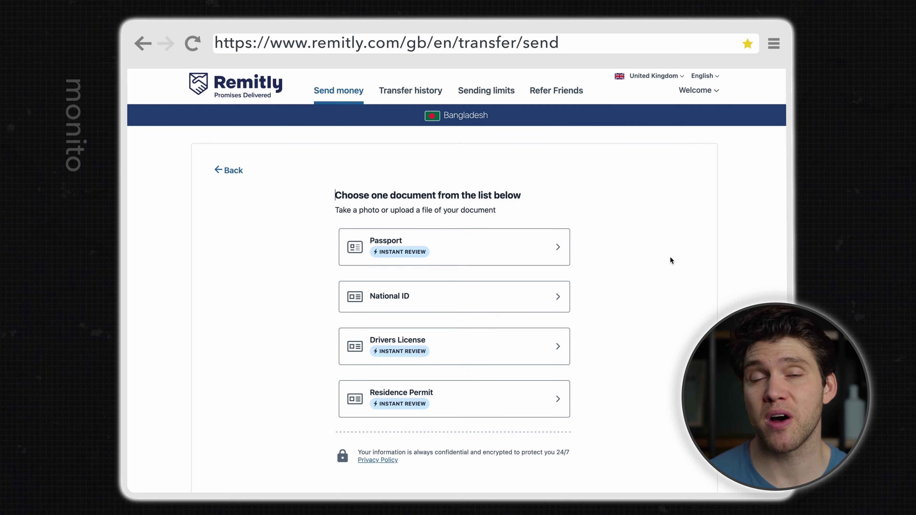
{"action": "left_click", "coordinate": [502, 237]}
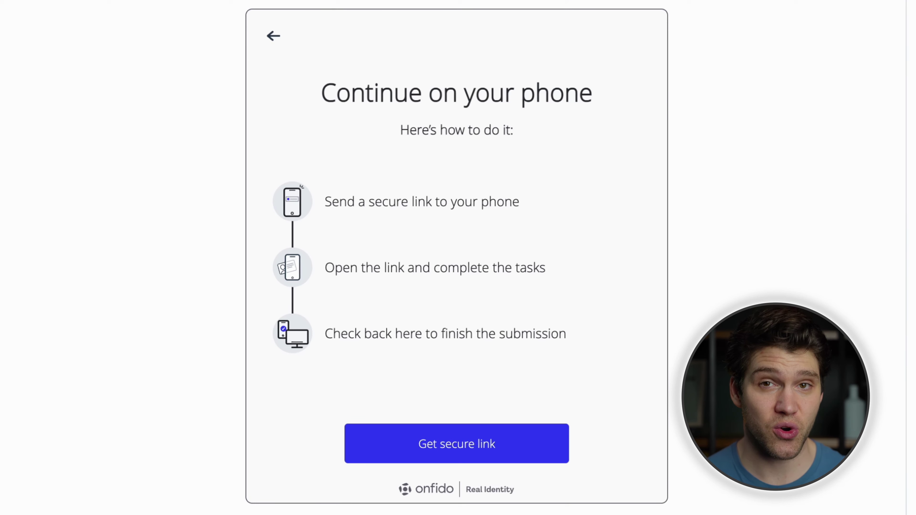
{"action": "left_click", "coordinate": [520, 448]}
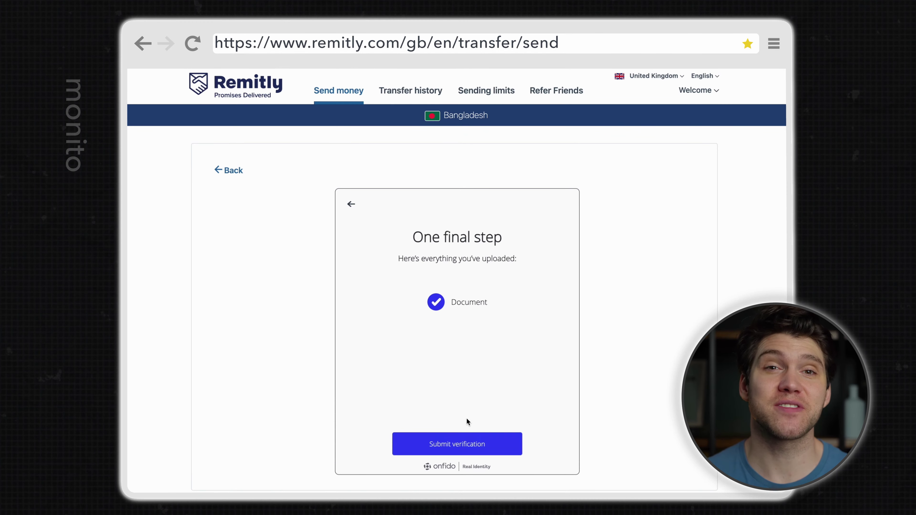
{"action": "left_click", "coordinate": [472, 443]}
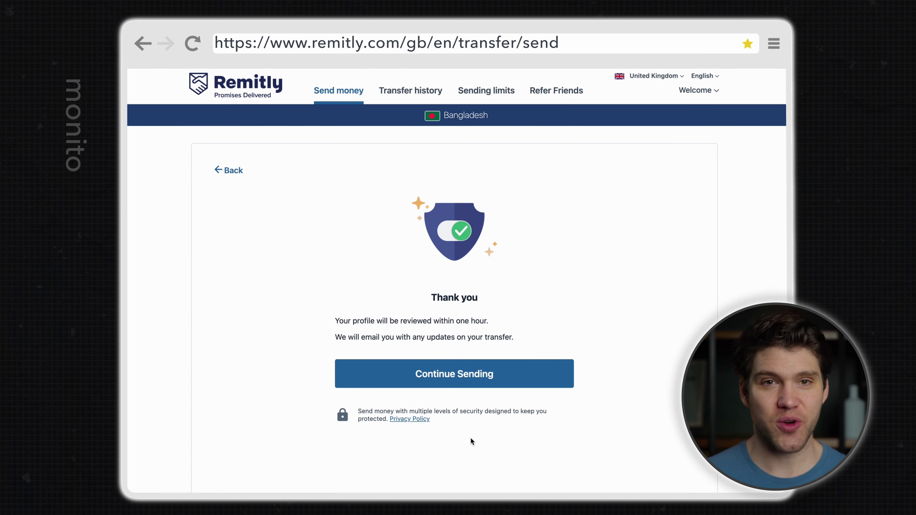
Step: Return to the ready-to-send summary and send the £869.63 transfer
{"action": "left_click", "coordinate": [476, 374]}
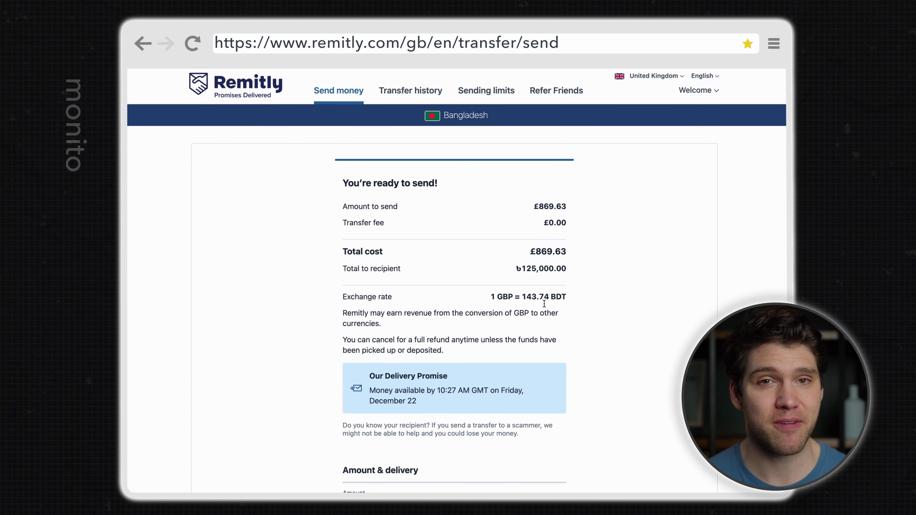
{"action": "scroll", "coordinate": [456, 281], "scroll_direction": "down", "scroll_amount": 20}
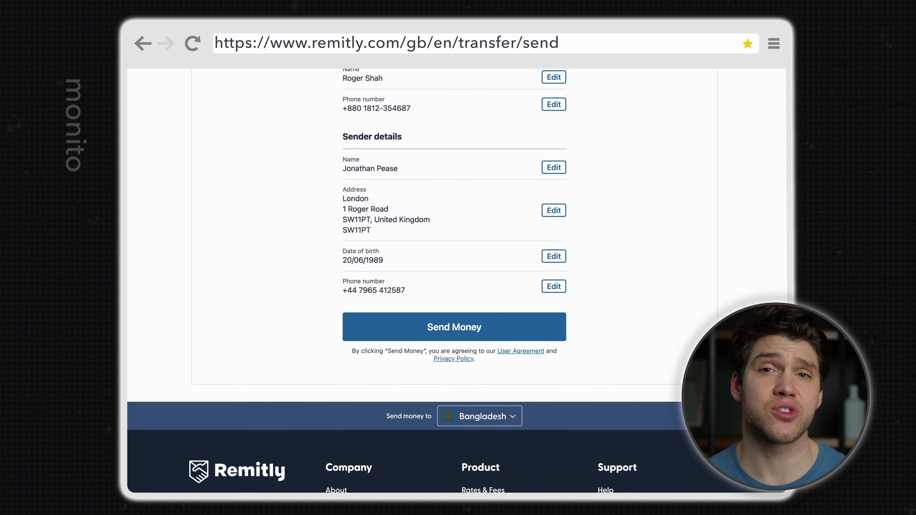
{"action": "left_click", "coordinate": [481, 337]}
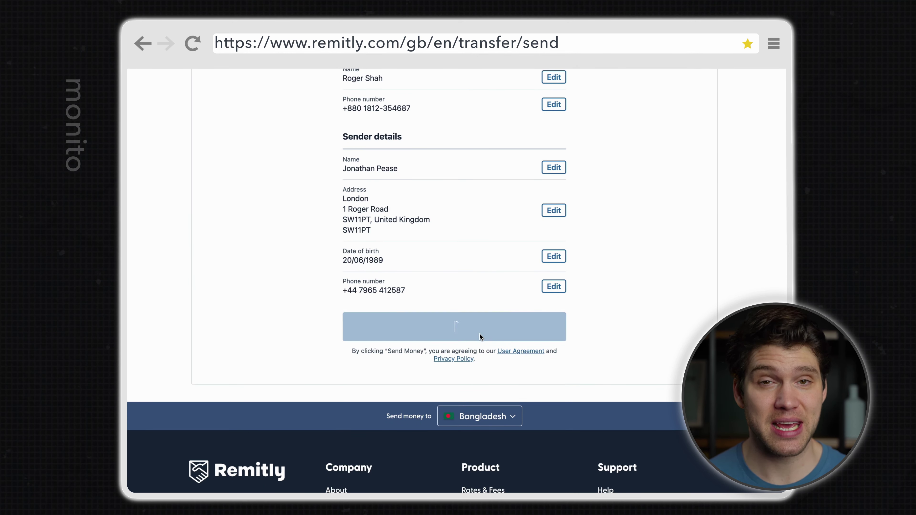